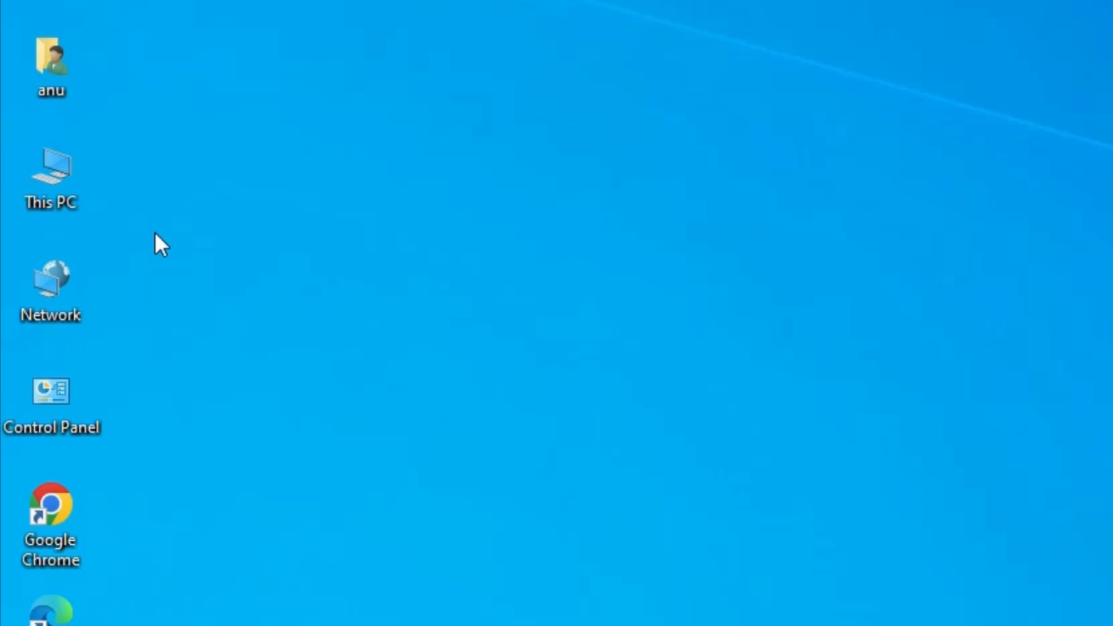
- Check the PC's device specifications and system type on the About page, and close Settings
right_click(64, 169)
click(203, 481)
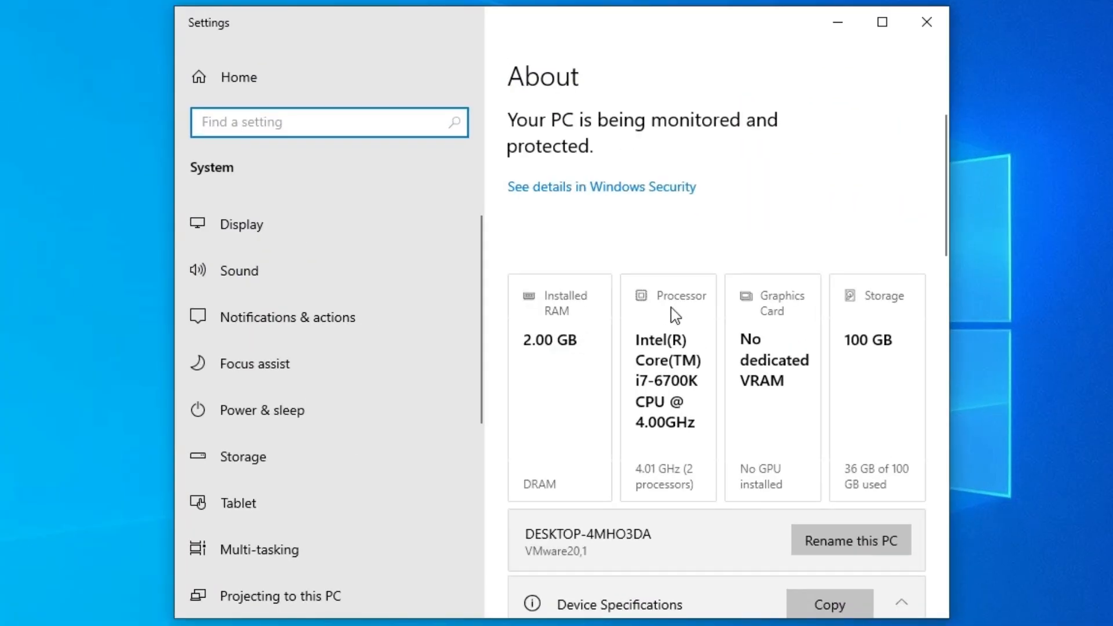
scroll(674, 314, down, 10)
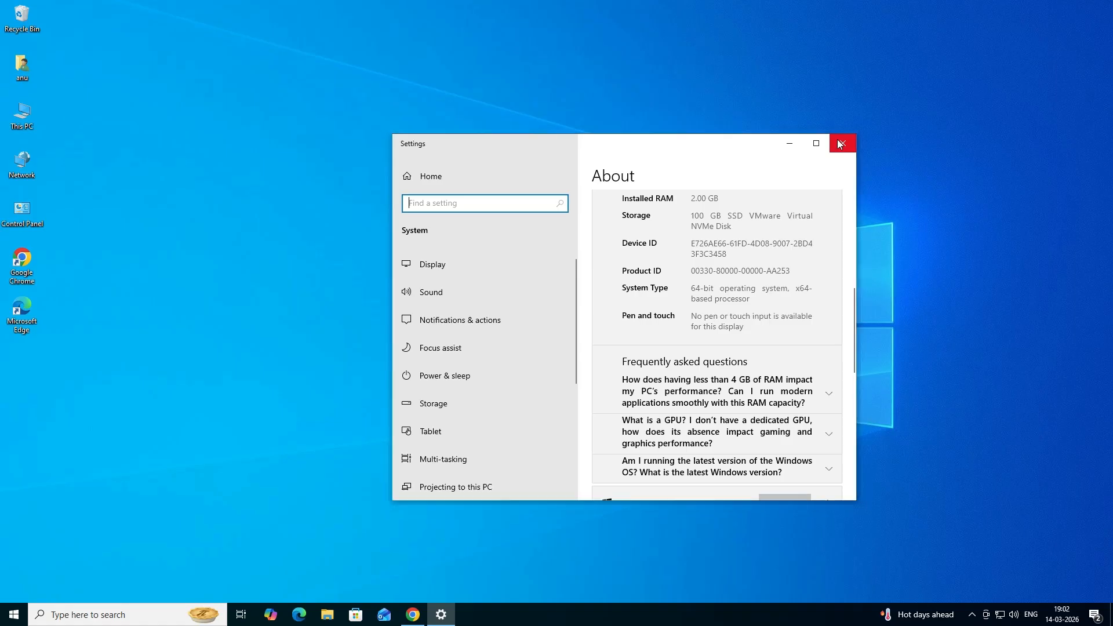
click(1010, 7)
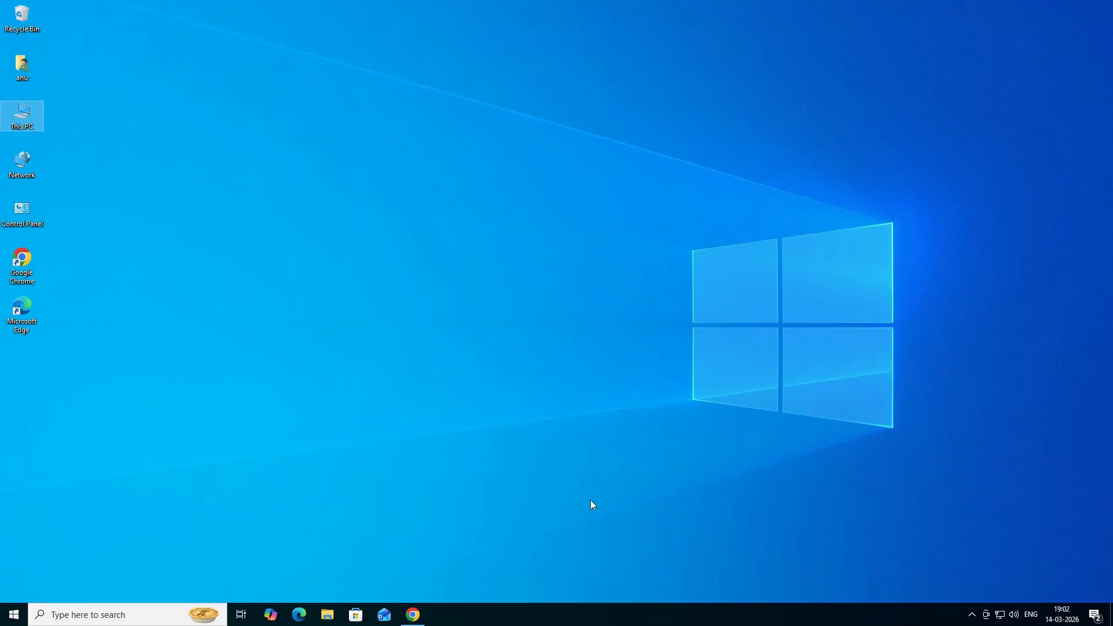
- In Google Chrome, search Google for "hp color laserjet pro m255dw driver" and open HP's Software and Driver result in a new tab
click(412, 614)
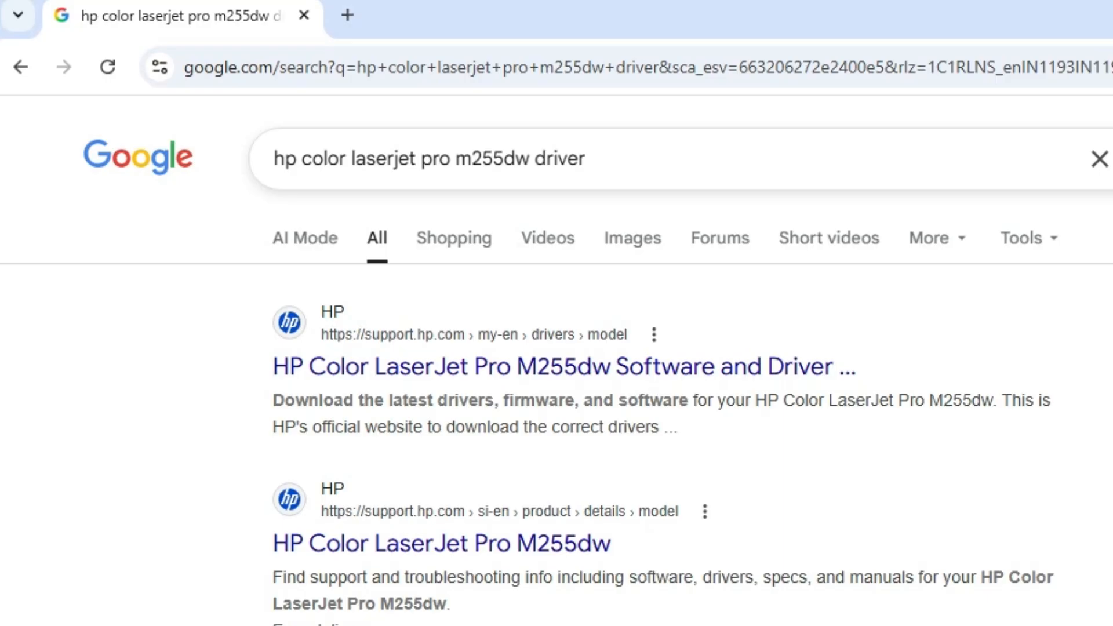
click(585, 159)
key(Return)
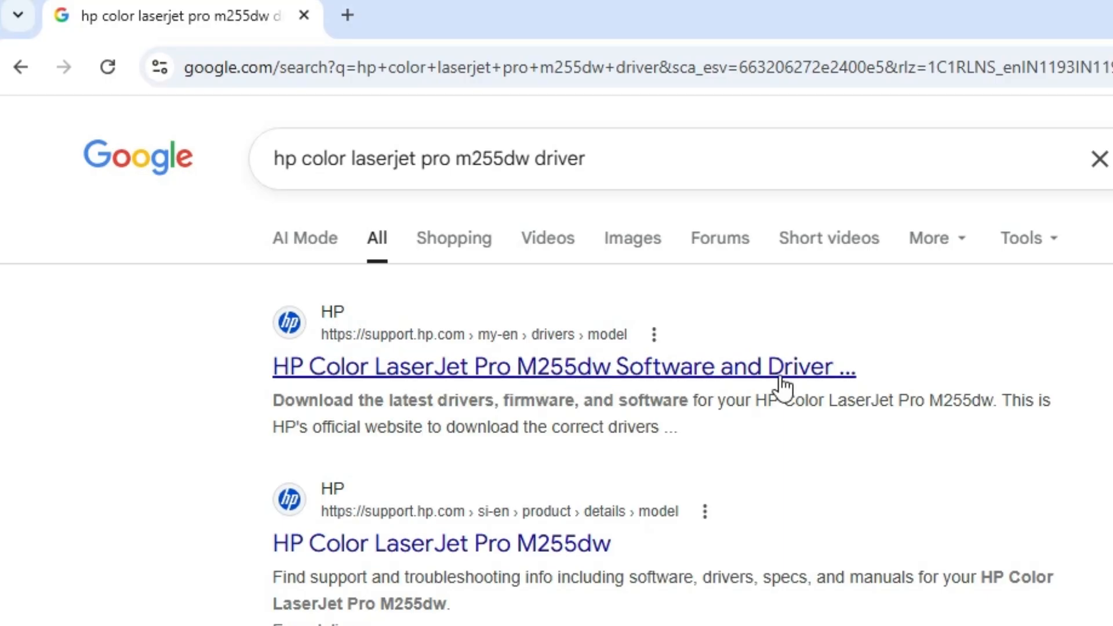
right_click(720, 369)
click(817, 398)
click(434, 5)
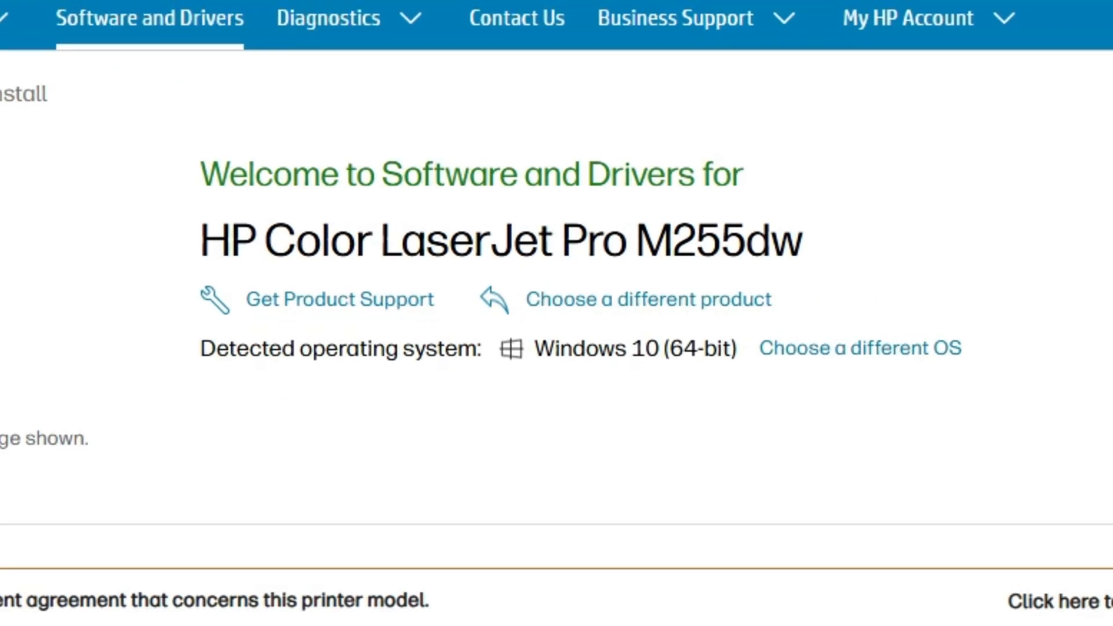
- Check the printer model and detected operating system, and look through the available Windows versions without changing the selection
drag(200, 240, 851, 262)
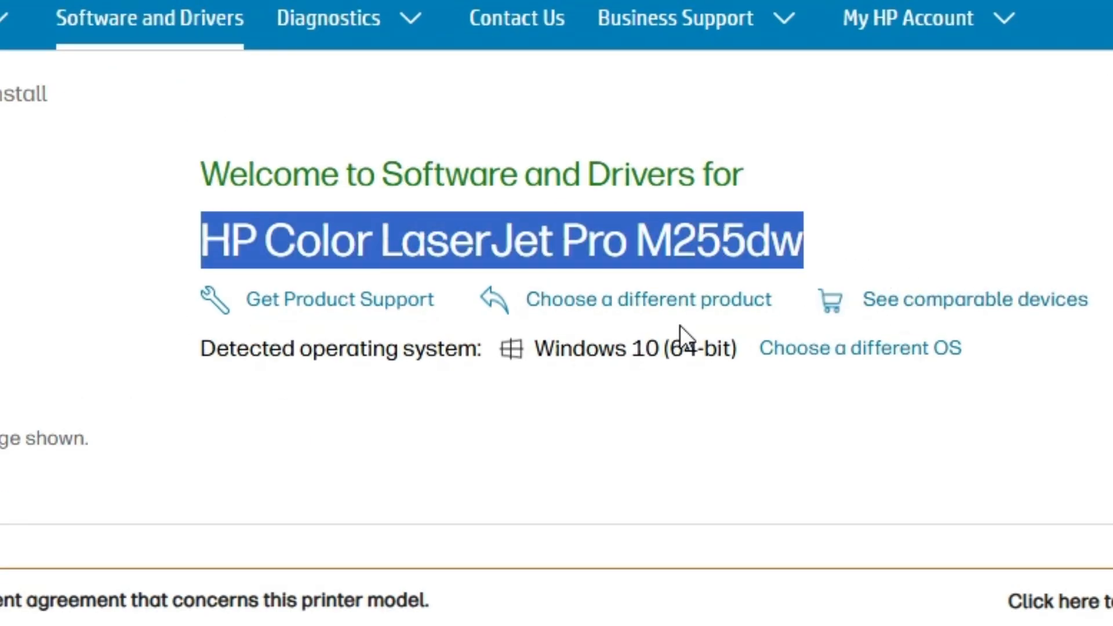
drag(555, 349, 703, 348)
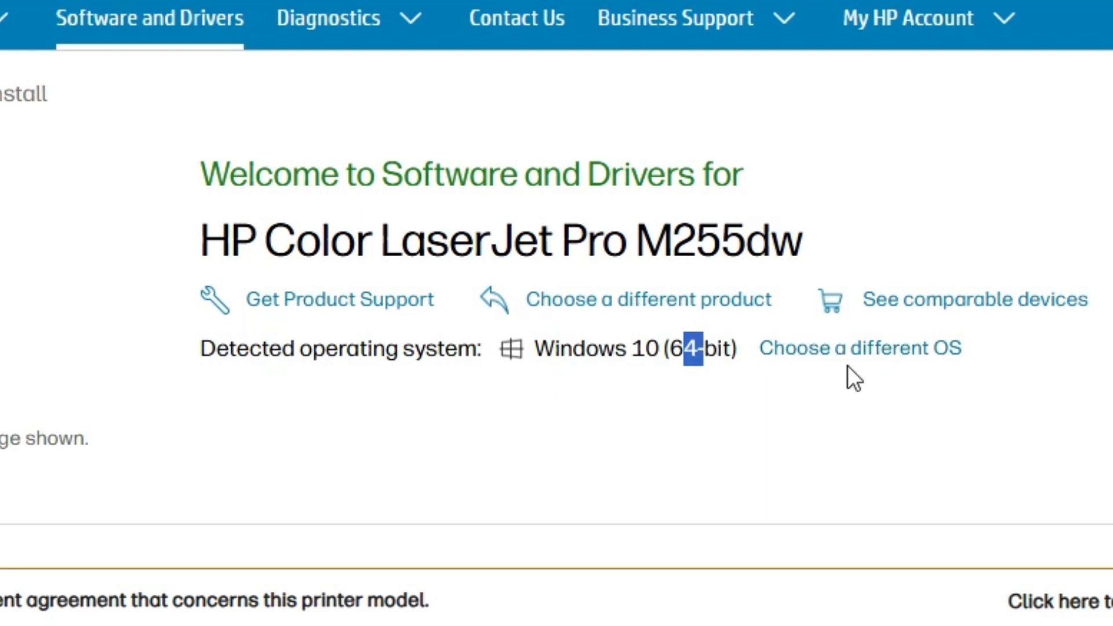
click(842, 349)
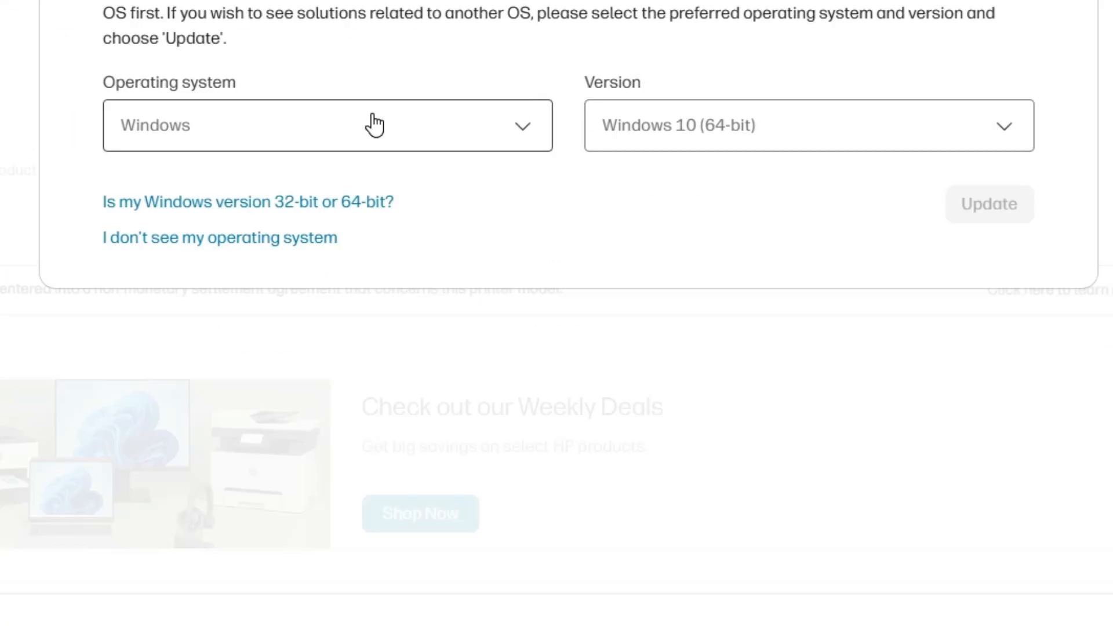
click(701, 140)
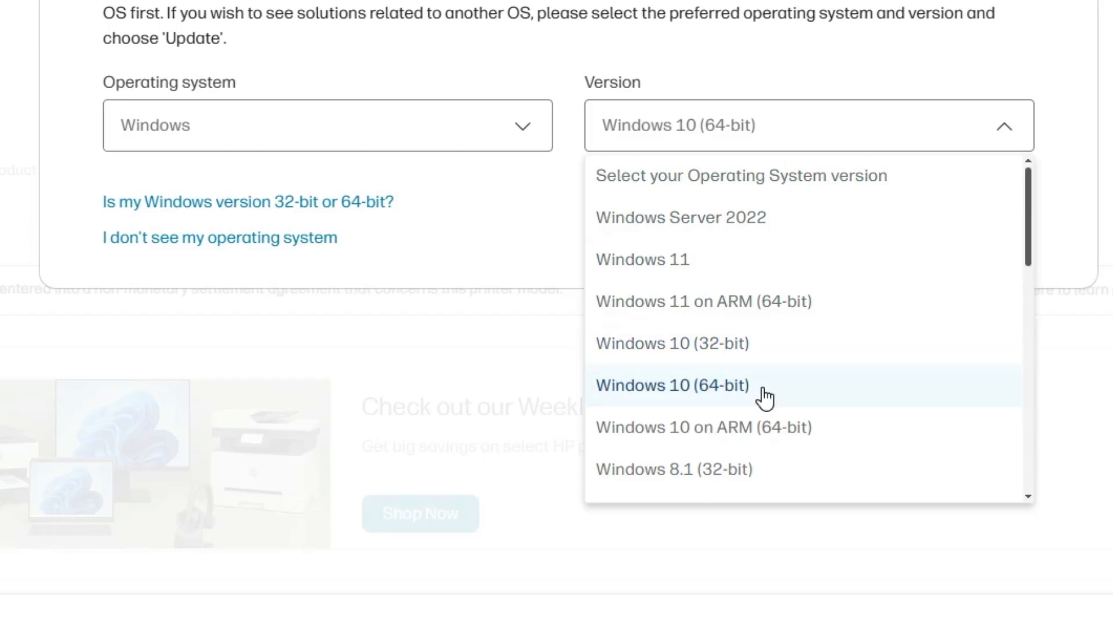
click(493, 215)
click(993, 213)
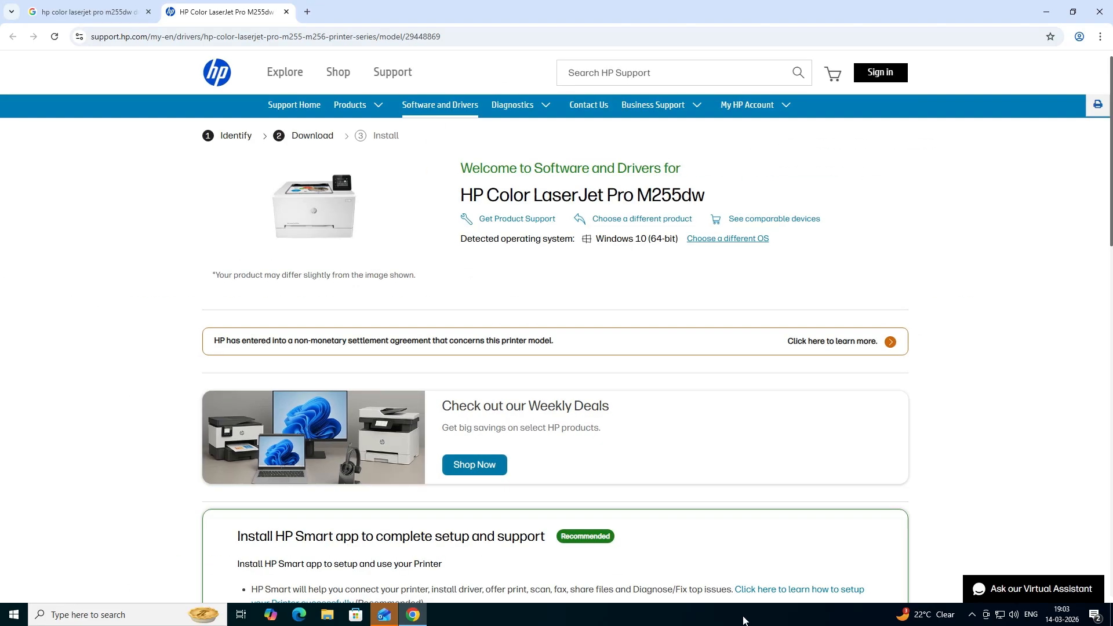
- Download the HP Color LaserJet Pro M255dw/M255nw Printer Full Software Solution from the Driver-Product Installation Software section
scroll(393, 517, down, 1)
scroll(393, 518, down, 3)
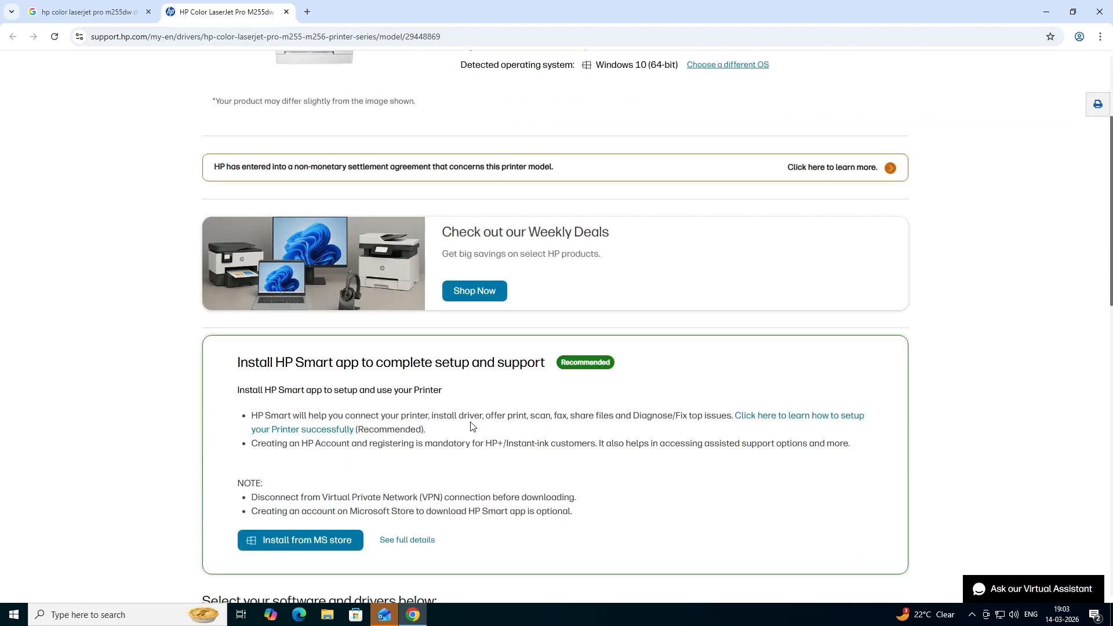
scroll(472, 426, down, 4)
scroll(645, 448, down, 2)
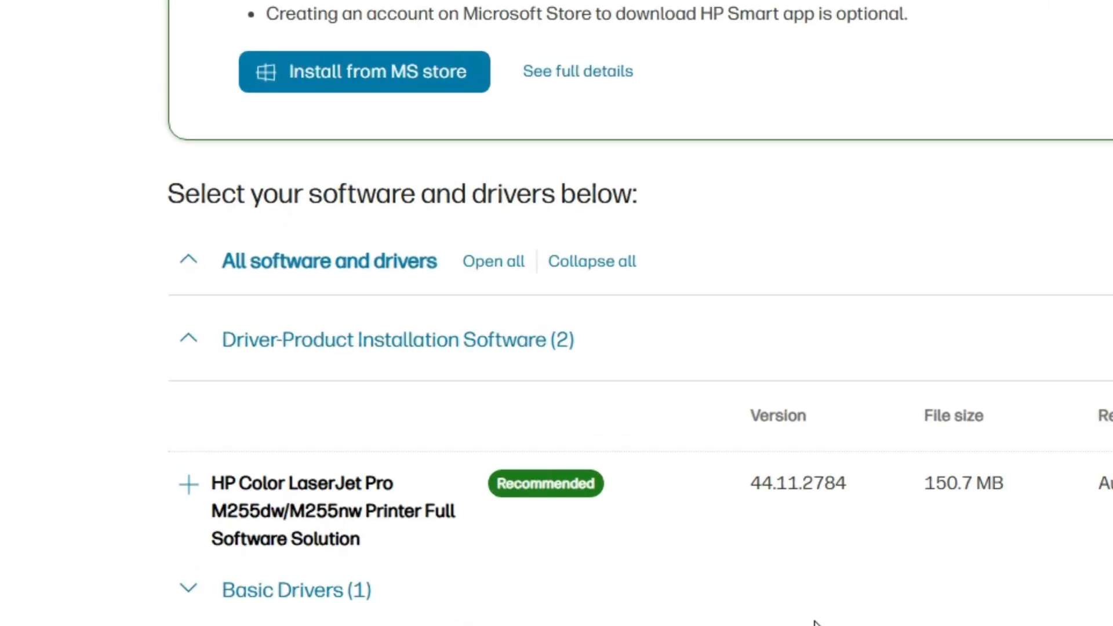
scroll(803, 623, down, 2)
scroll(453, 226, up, 1)
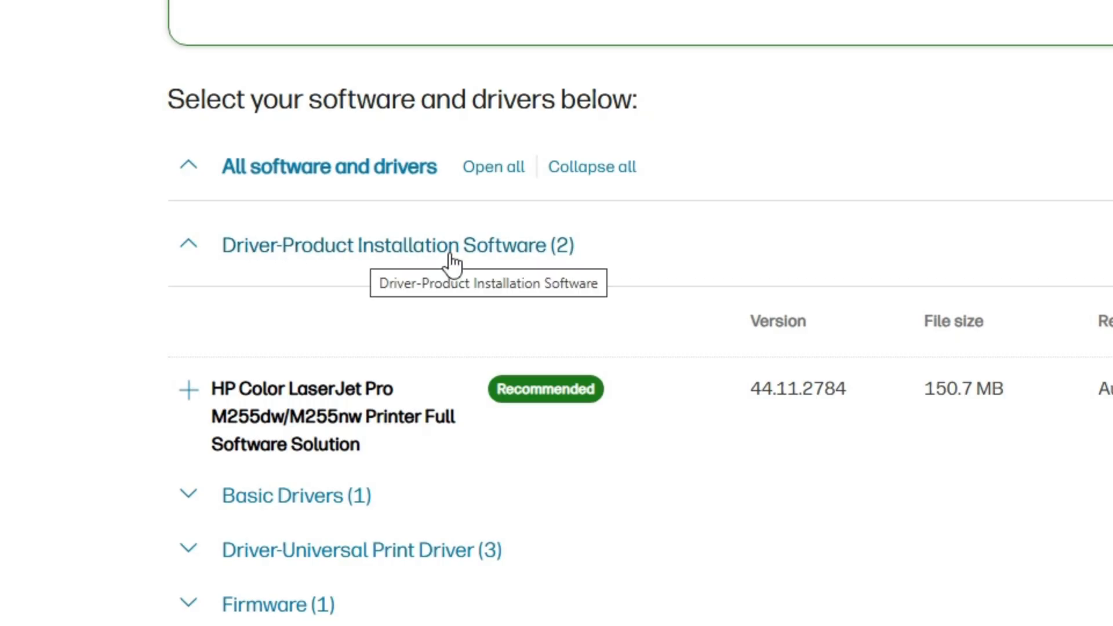
drag(224, 388, 420, 439)
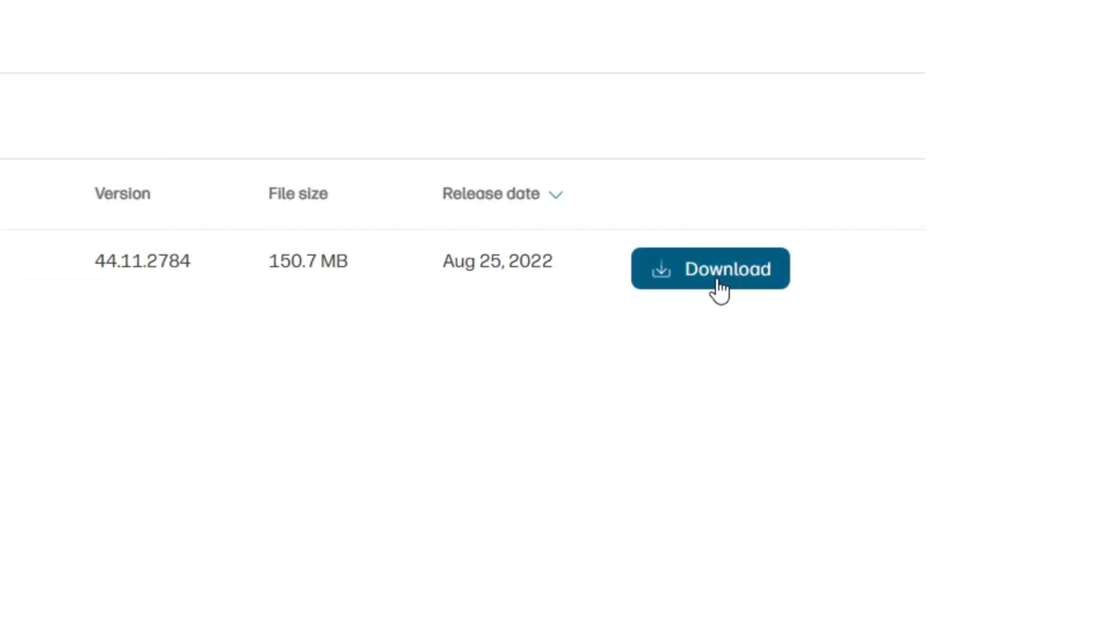
click(717, 281)
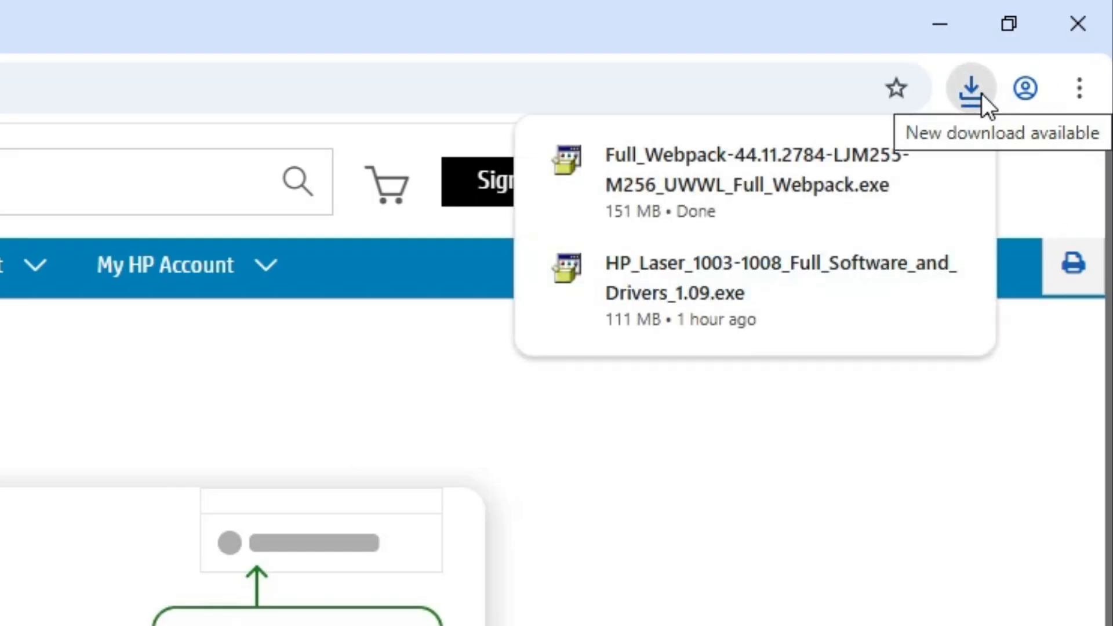
- Show the downloaded Full_Webpack installer in its folder, move it to the desktop, and clear the open windows
click(895, 162)
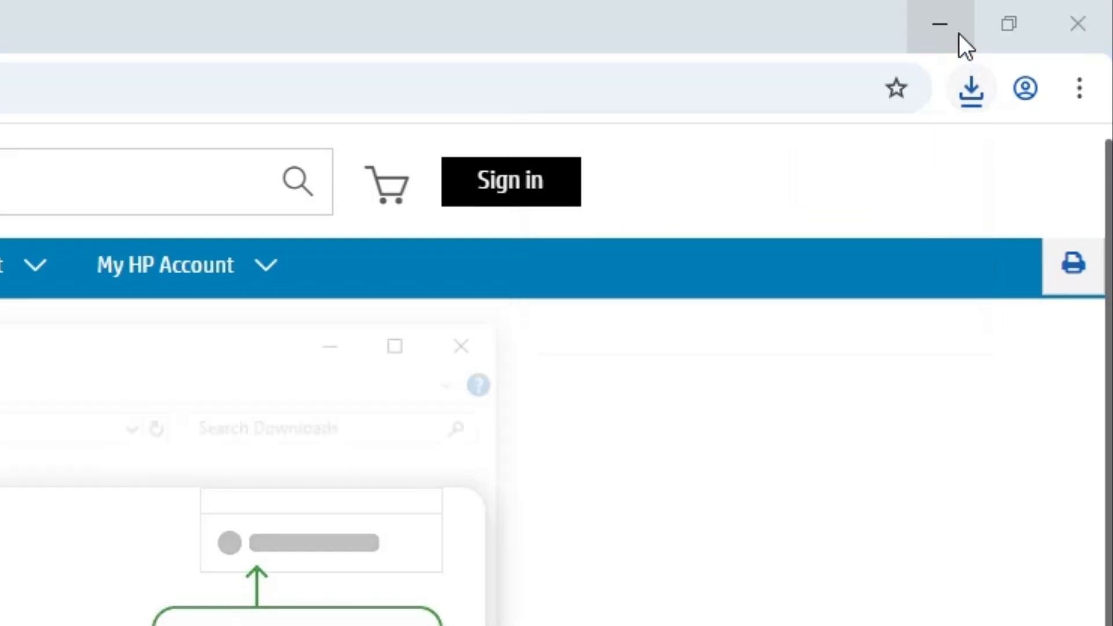
click(940, 23)
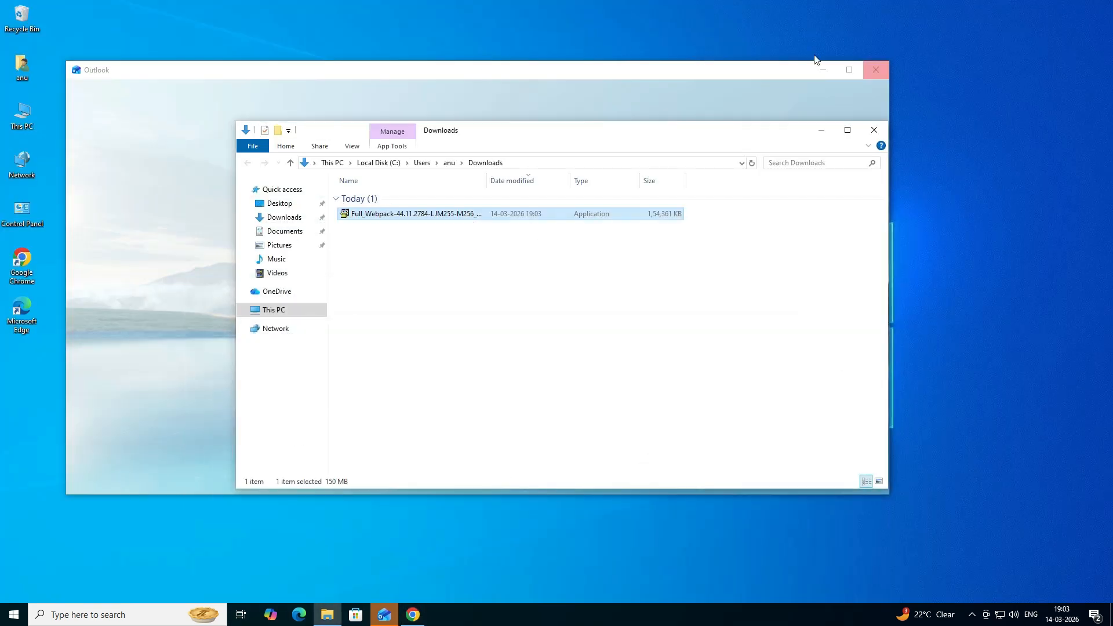
click(822, 68)
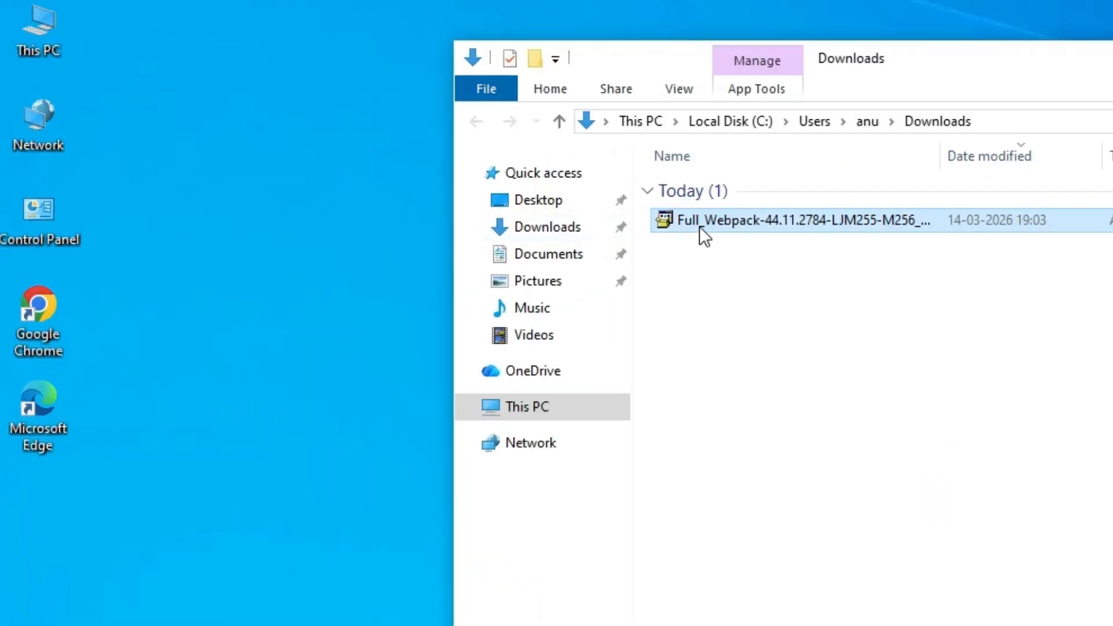
drag(699, 226, 319, 360)
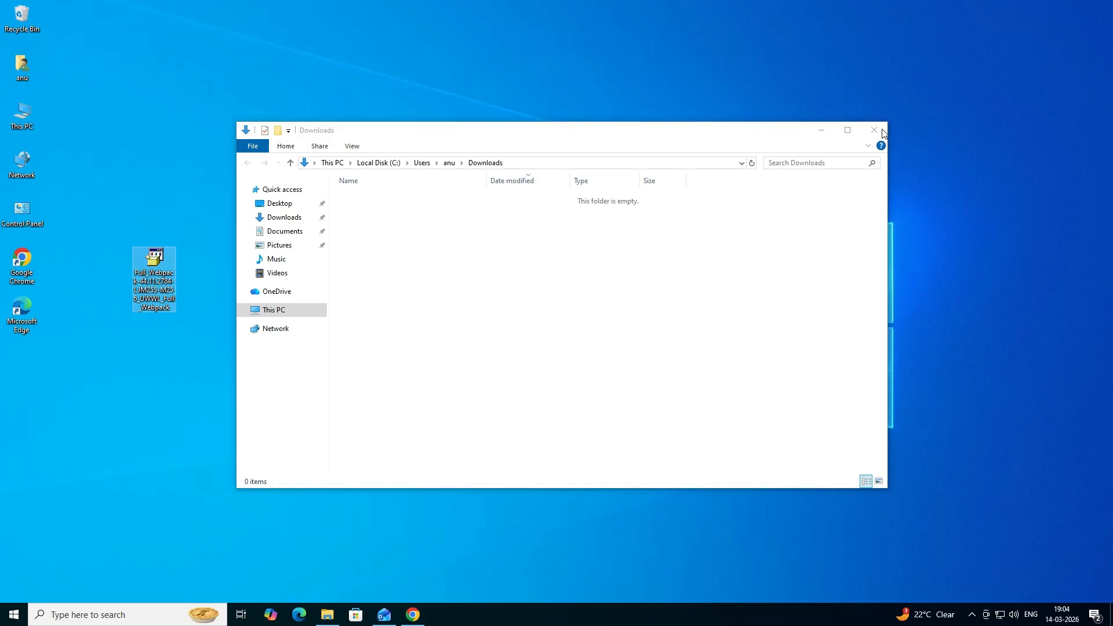
click(880, 132)
drag(308, 313, 206, 390)
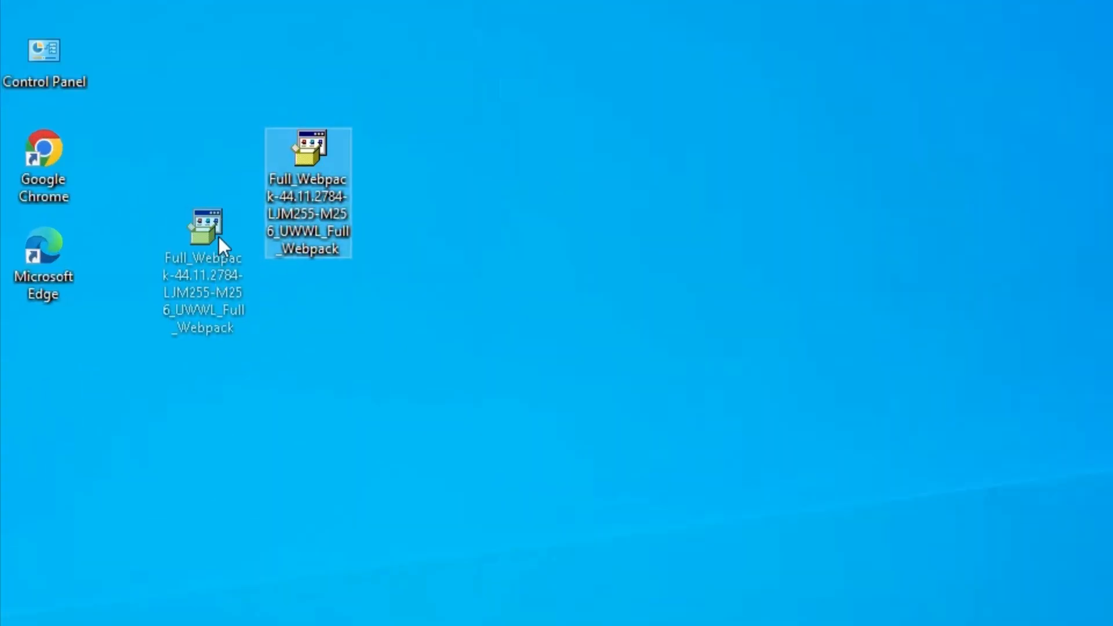
drag(219, 238, 220, 239)
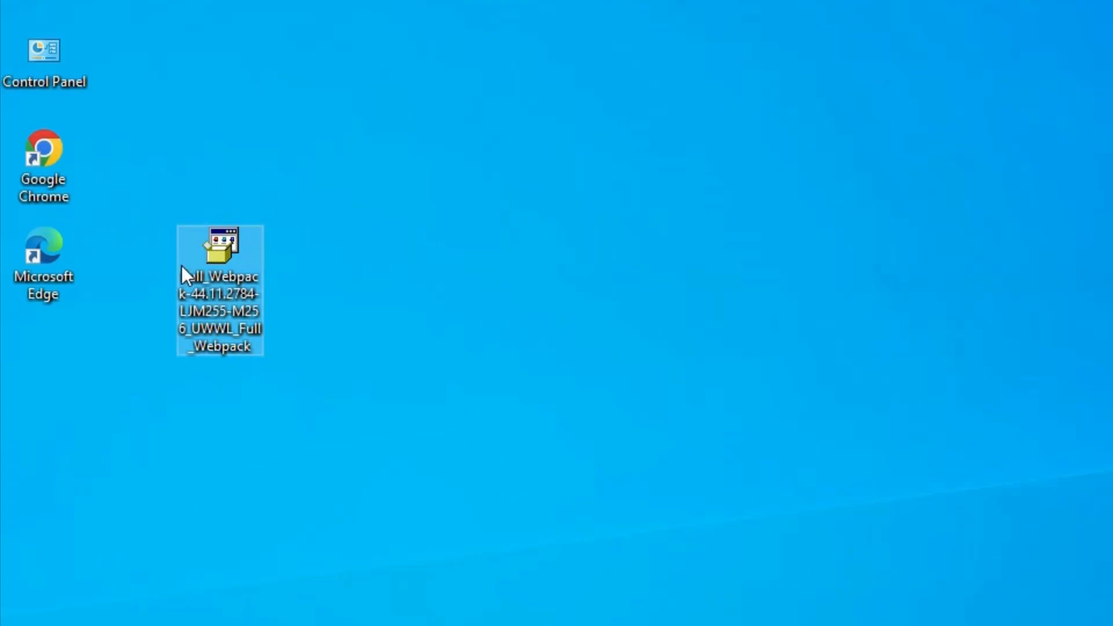
- Run the Full_Webpack installer from the desktop and approve the User Account Control request
right_click(208, 268)
click(322, 225)
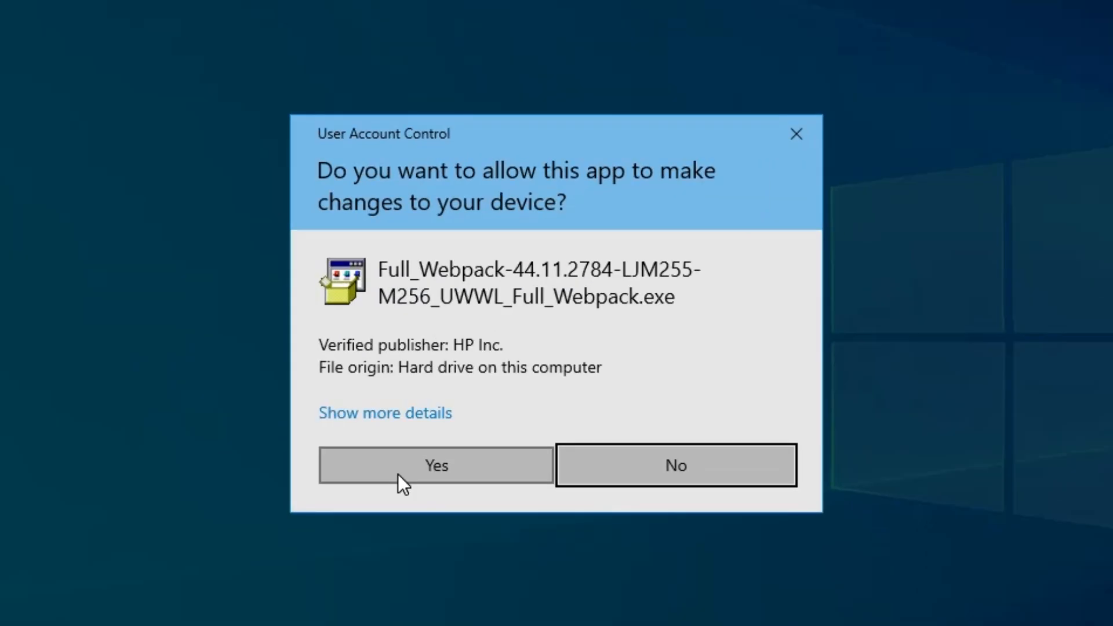
click(477, 394)
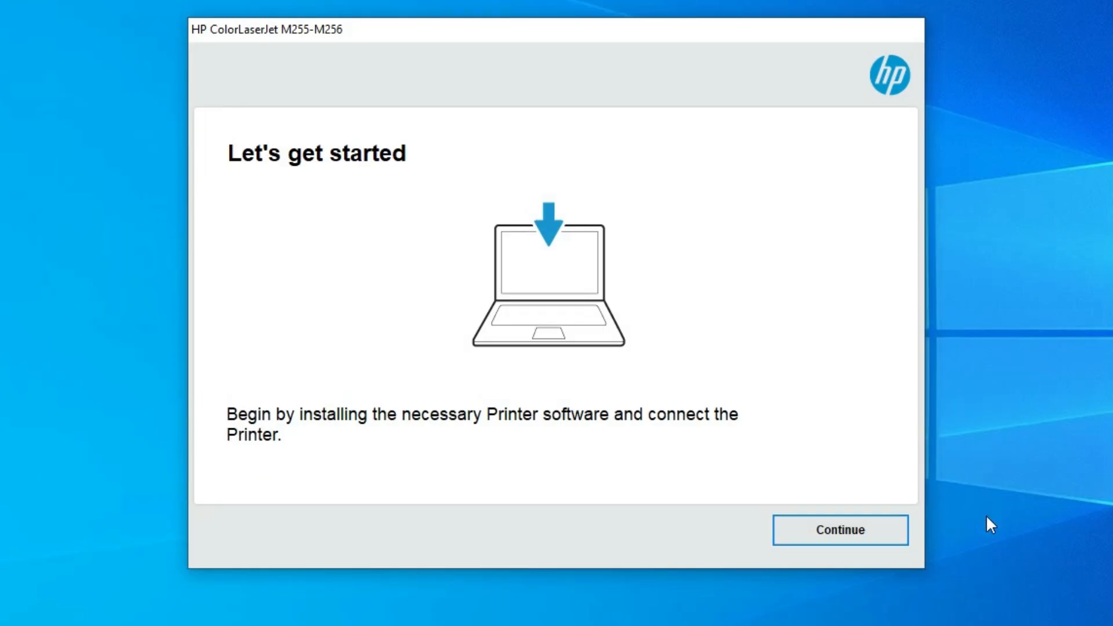
- Start the HP ColorLaserJet M255-M256 setup with the recommended software and accept the installation agreements and settings
click(845, 530)
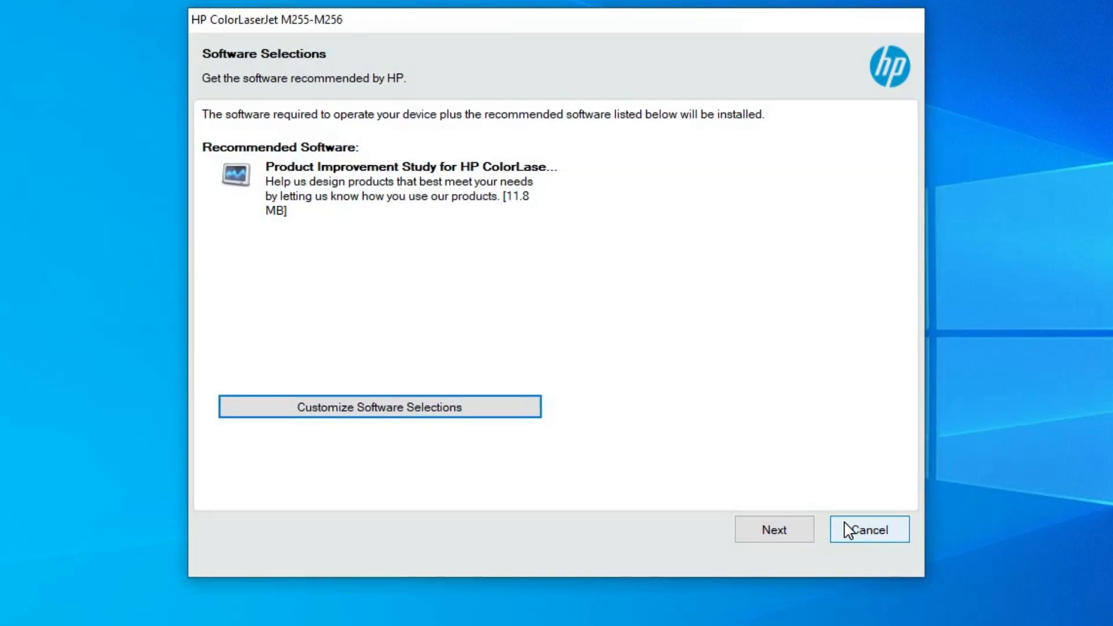
click(769, 538)
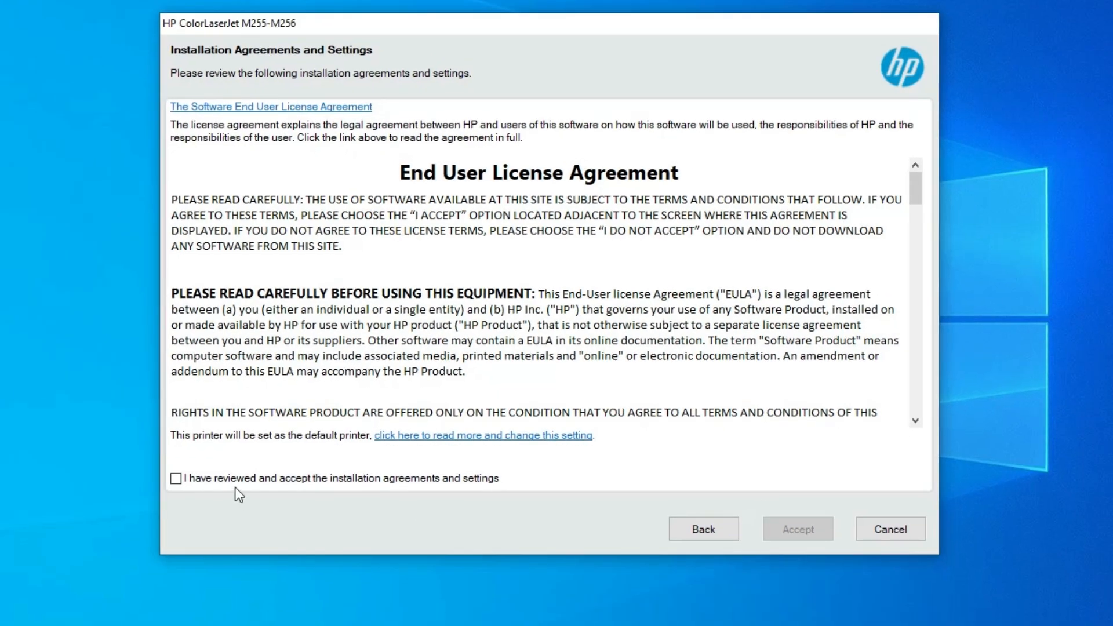
click(174, 479)
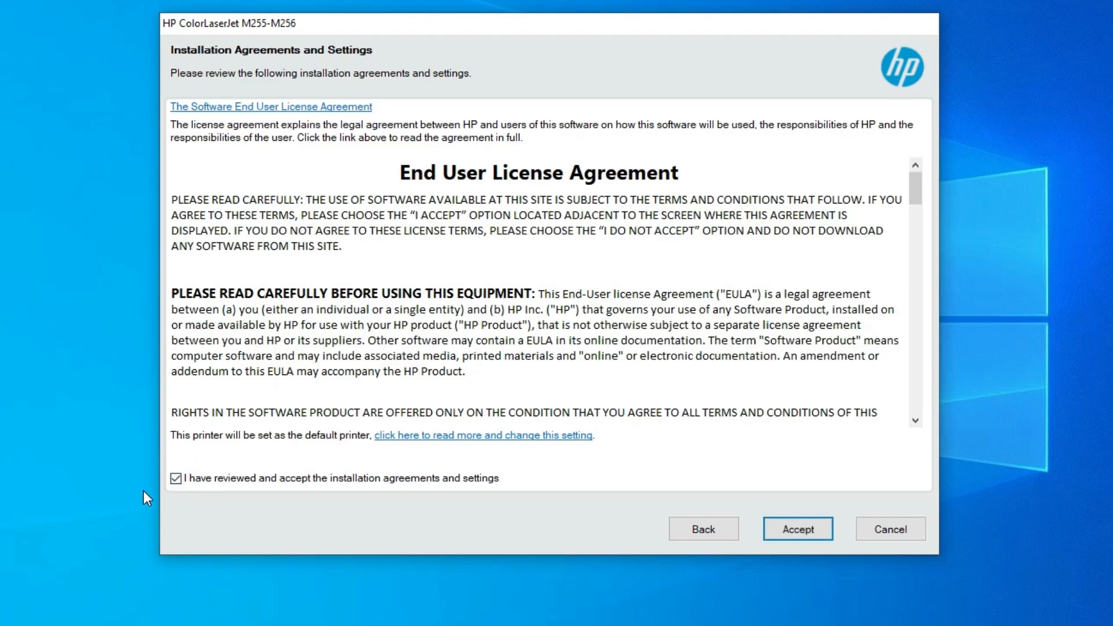
click(815, 531)
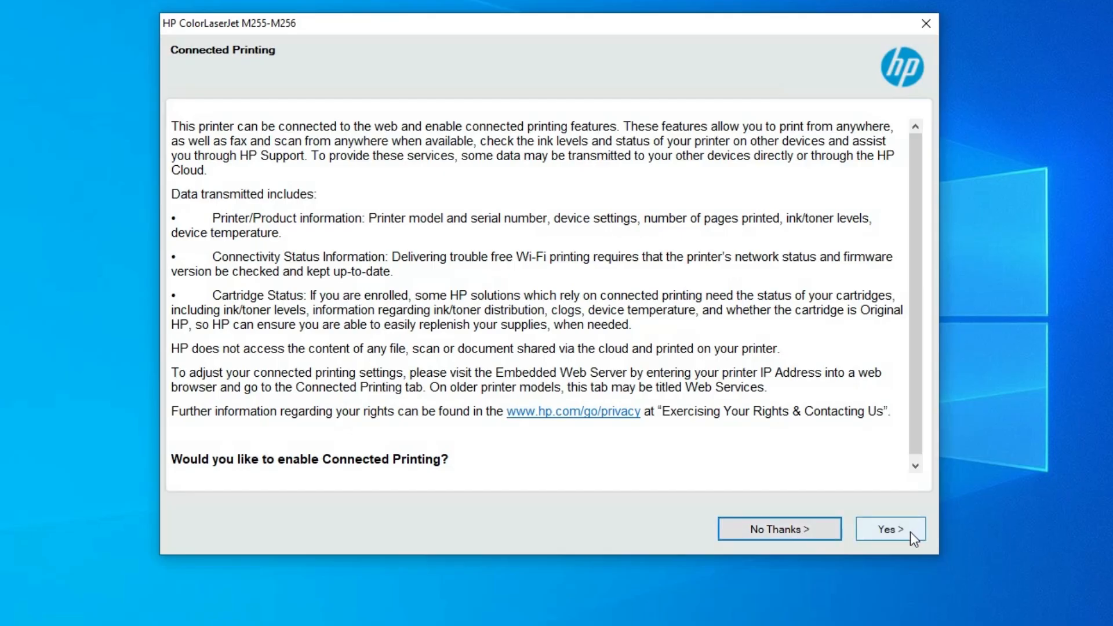
- Decline both Connected Printing and the collection of application analytics data
click(766, 526)
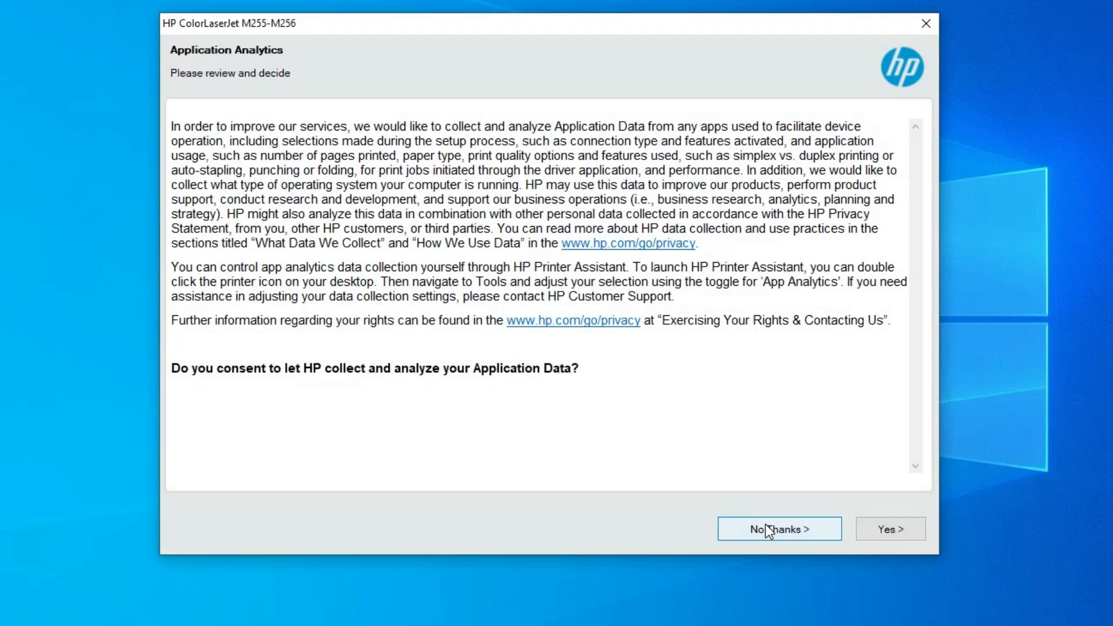
click(767, 529)
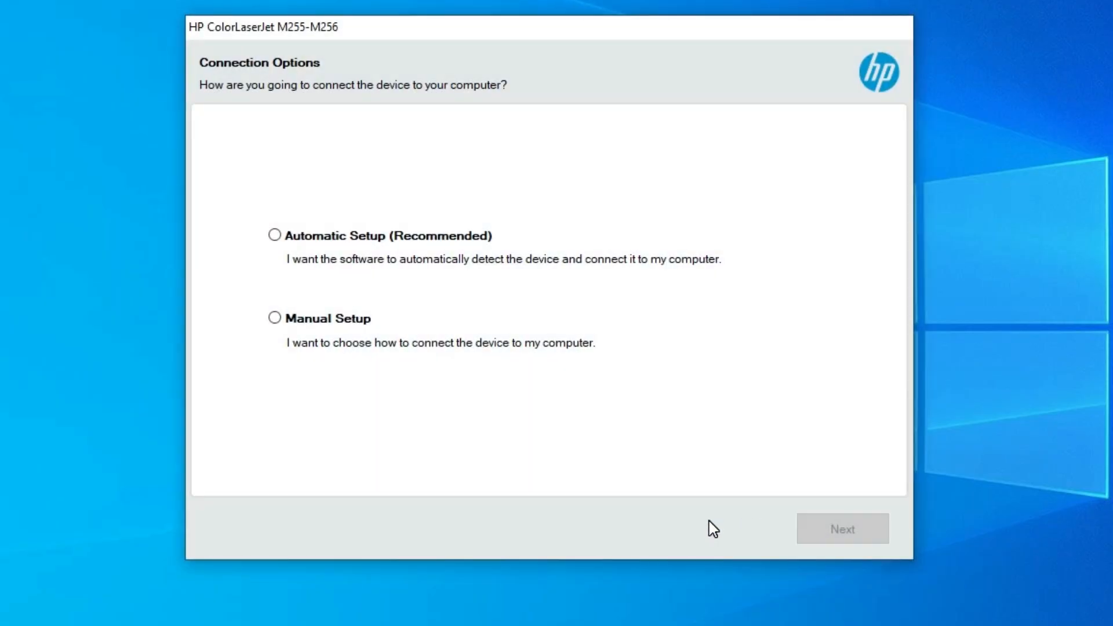
- Choose Manual Setup as the way to connect the printer and continue to the connection types
click(348, 235)
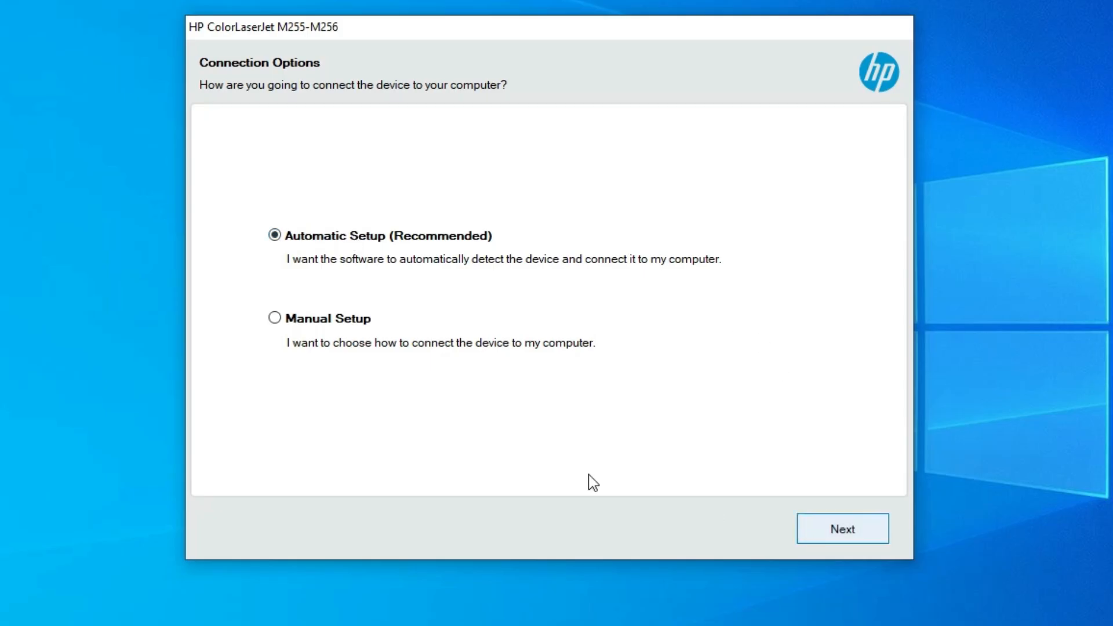
click(306, 320)
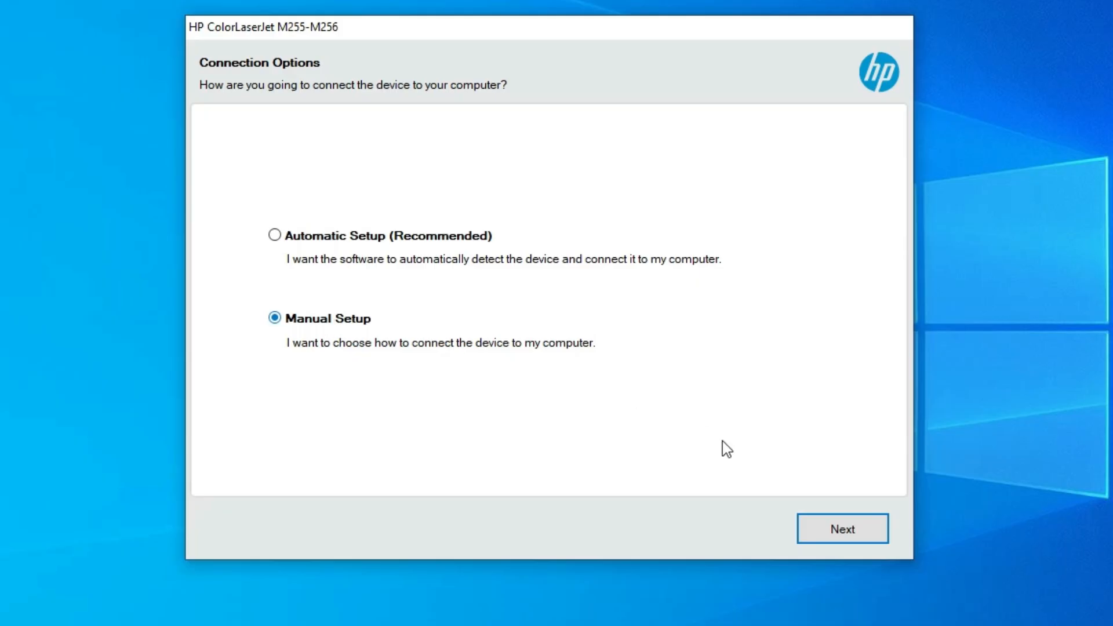
click(812, 527)
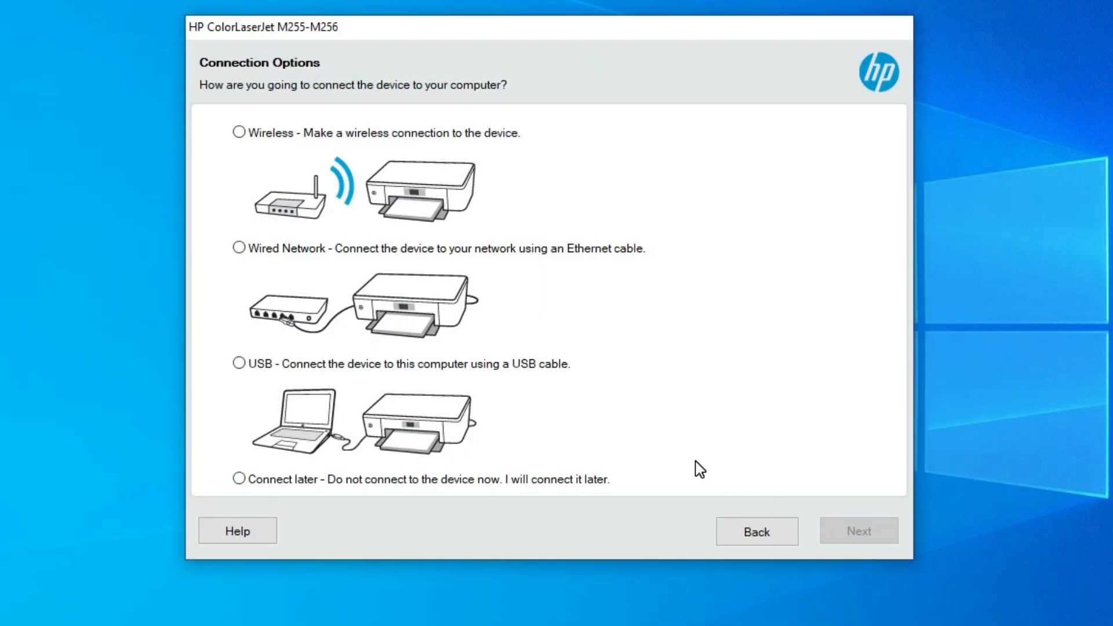
- Choose Connect later as the connection type and finish the printer software installation
click(328, 134)
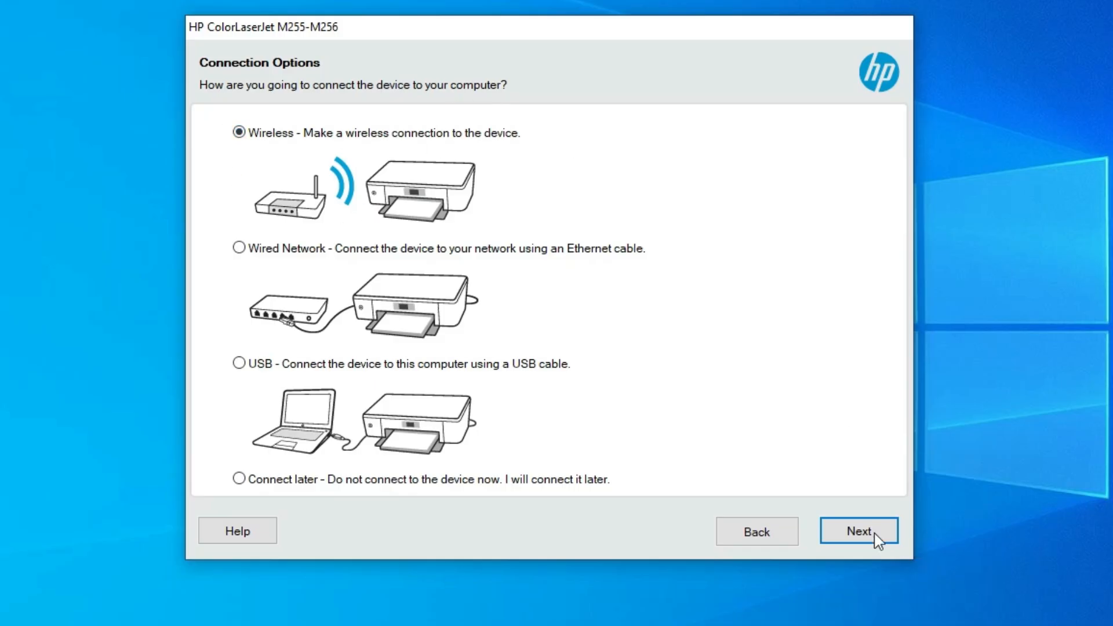
click(348, 251)
click(381, 369)
click(386, 487)
click(266, 366)
click(279, 481)
click(889, 530)
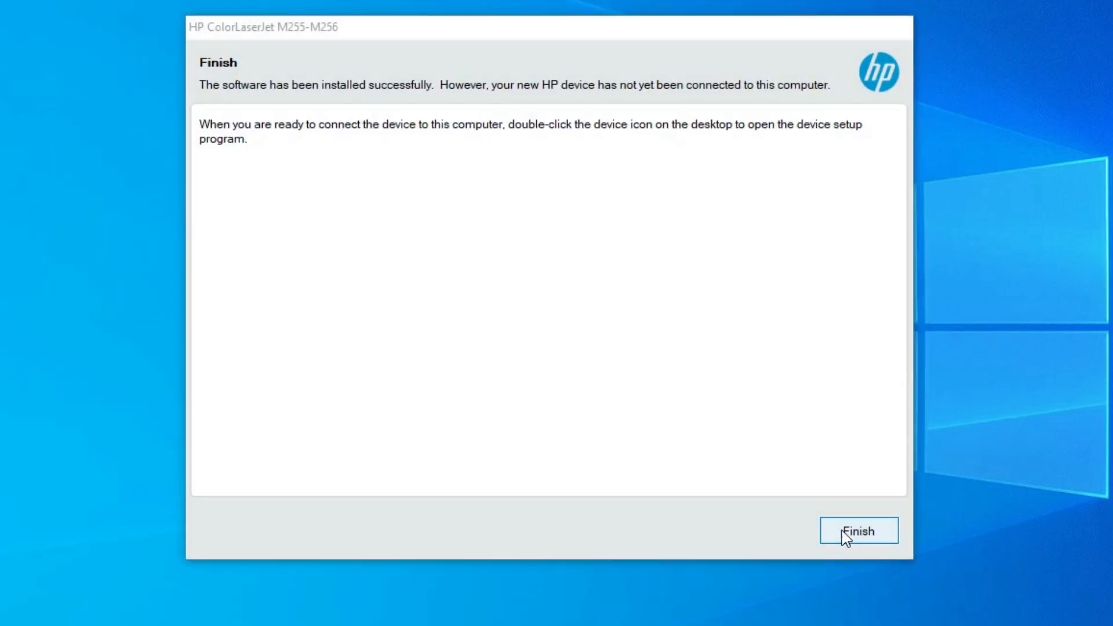
click(894, 528)
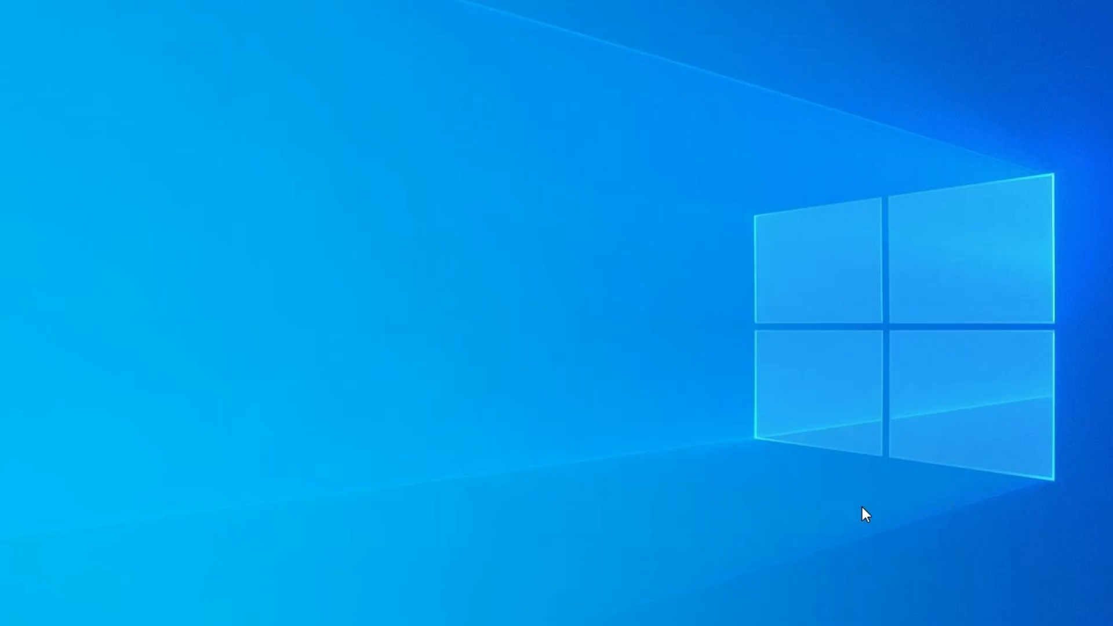